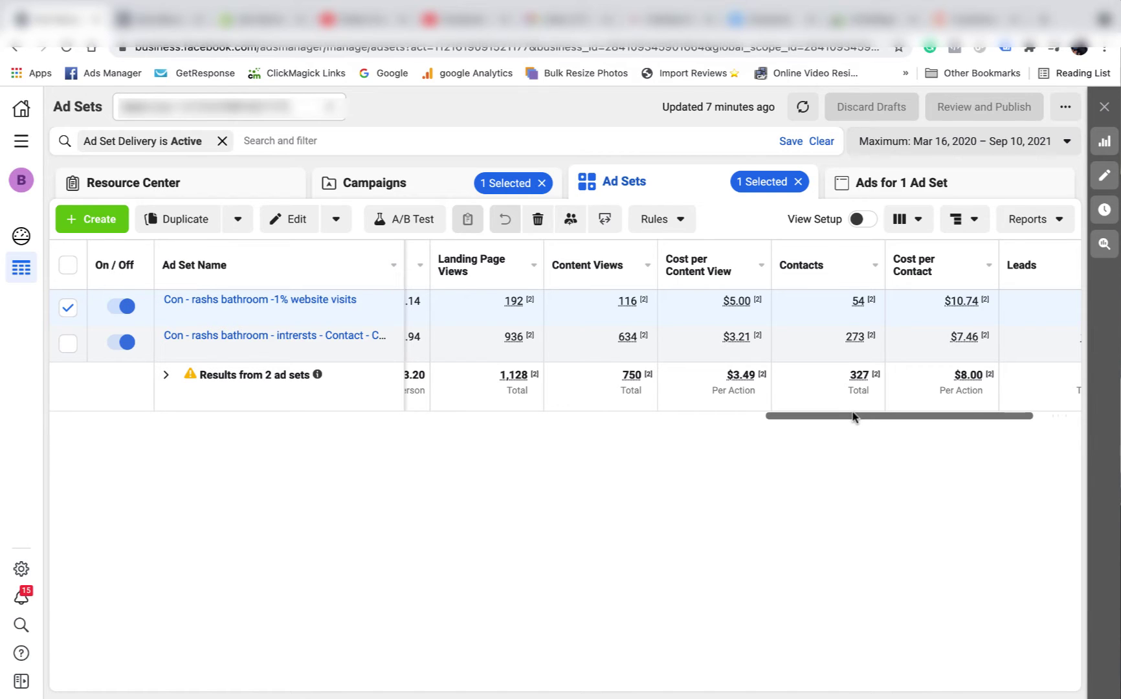
Scroll the Ad Sets table to the Leads column, which shows 7 and 24 leads
drag(853, 419, 874, 419)
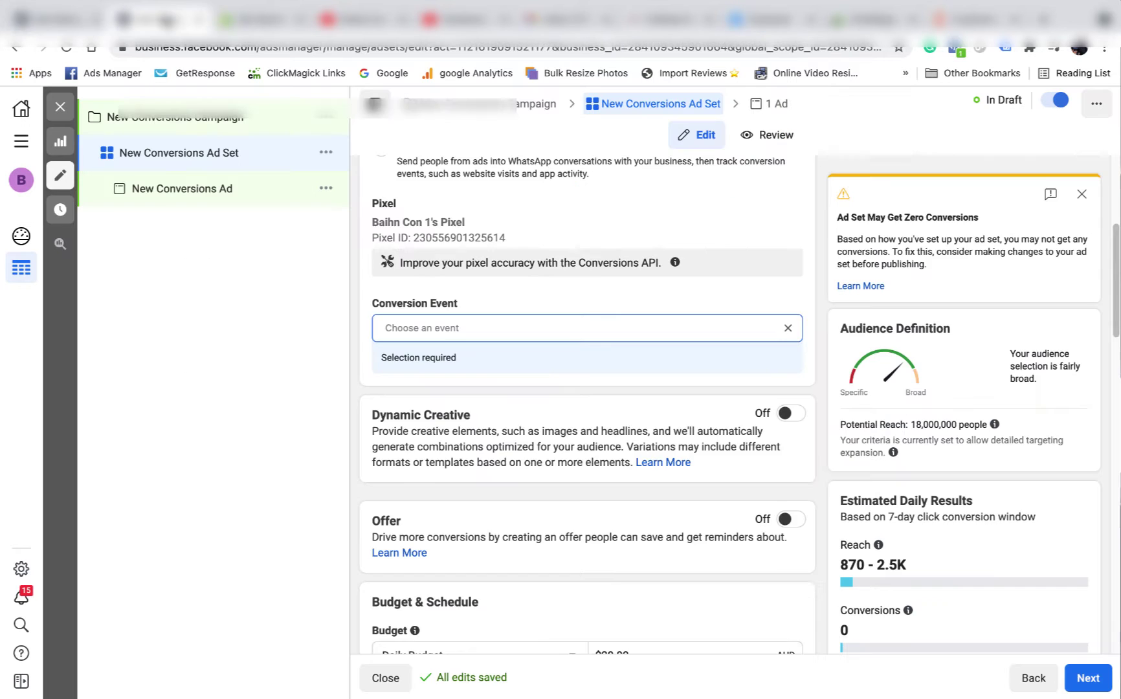
Set the New Conversions Ad Set's conversion event to View Content, then go back to Ad Sets
scroll(538, 351, up, 4)
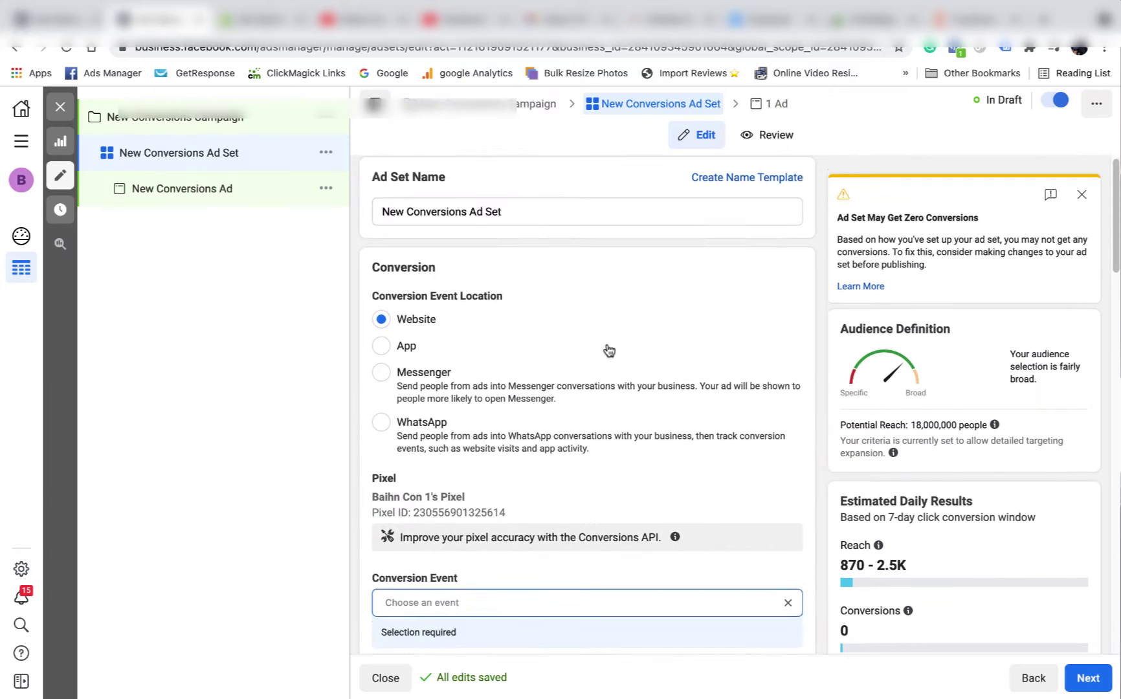
scroll(378, 272, down, 1)
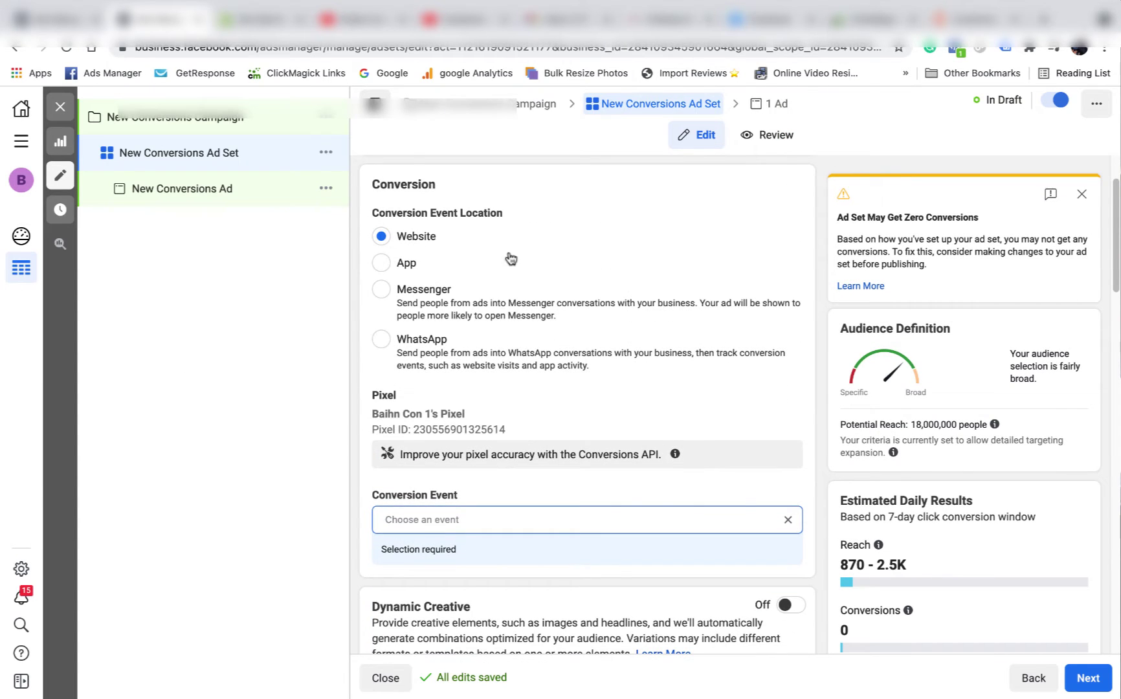
scroll(509, 337, down, 2)
click(491, 391)
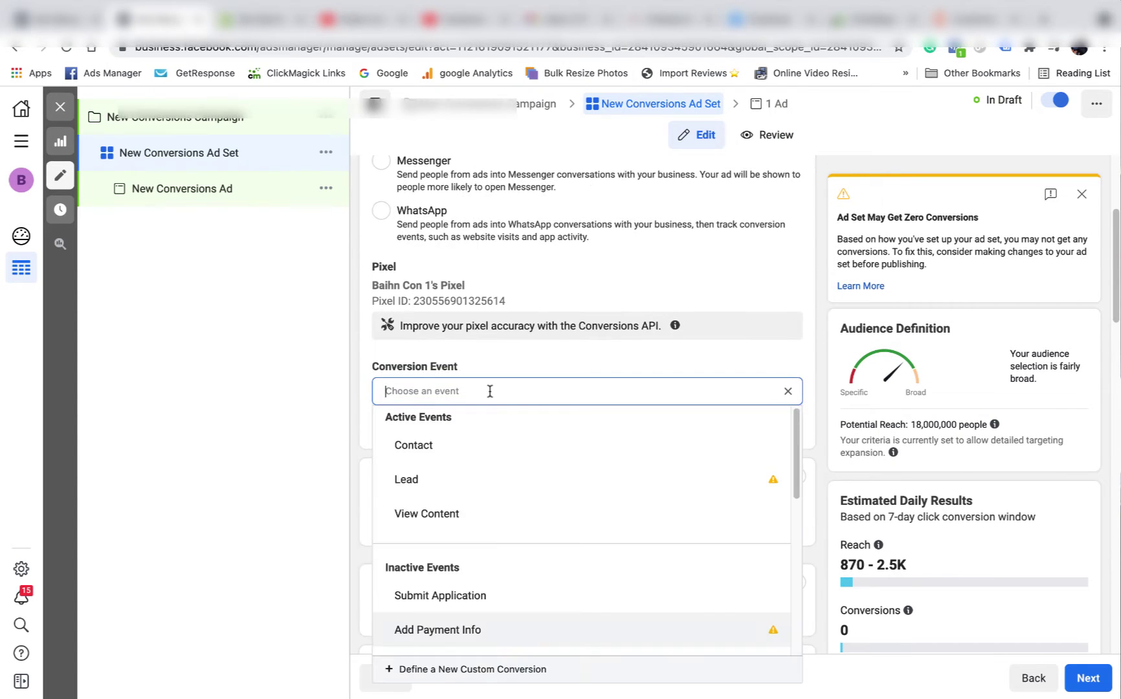
click(479, 511)
click(821, 380)
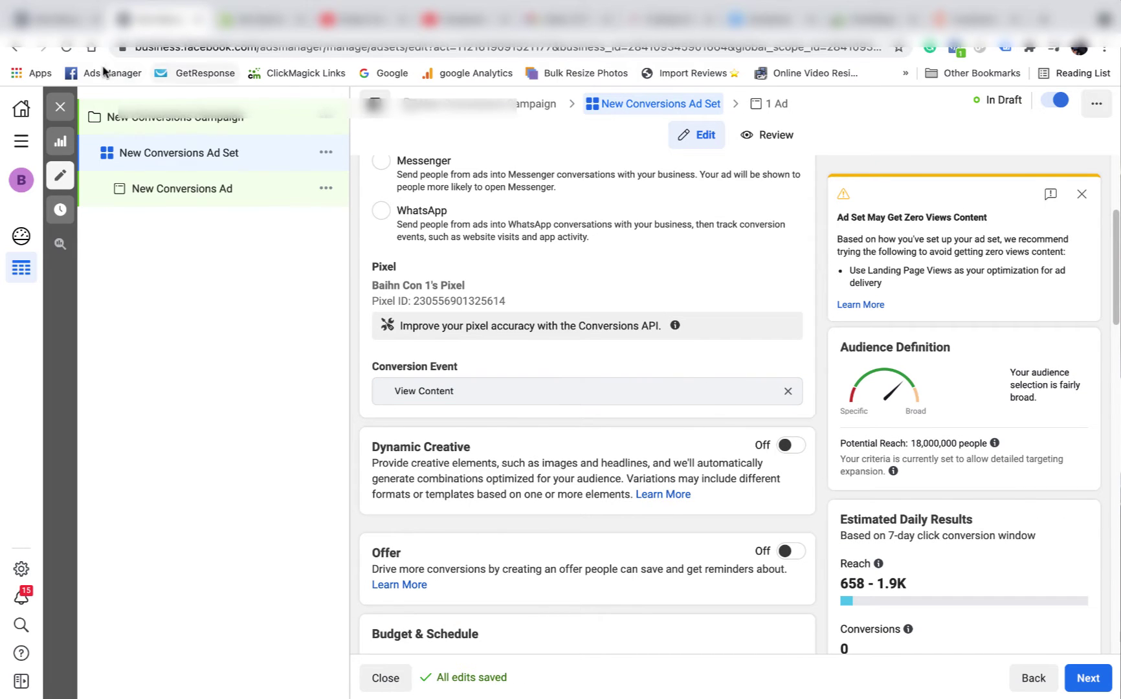
click(16, 47)
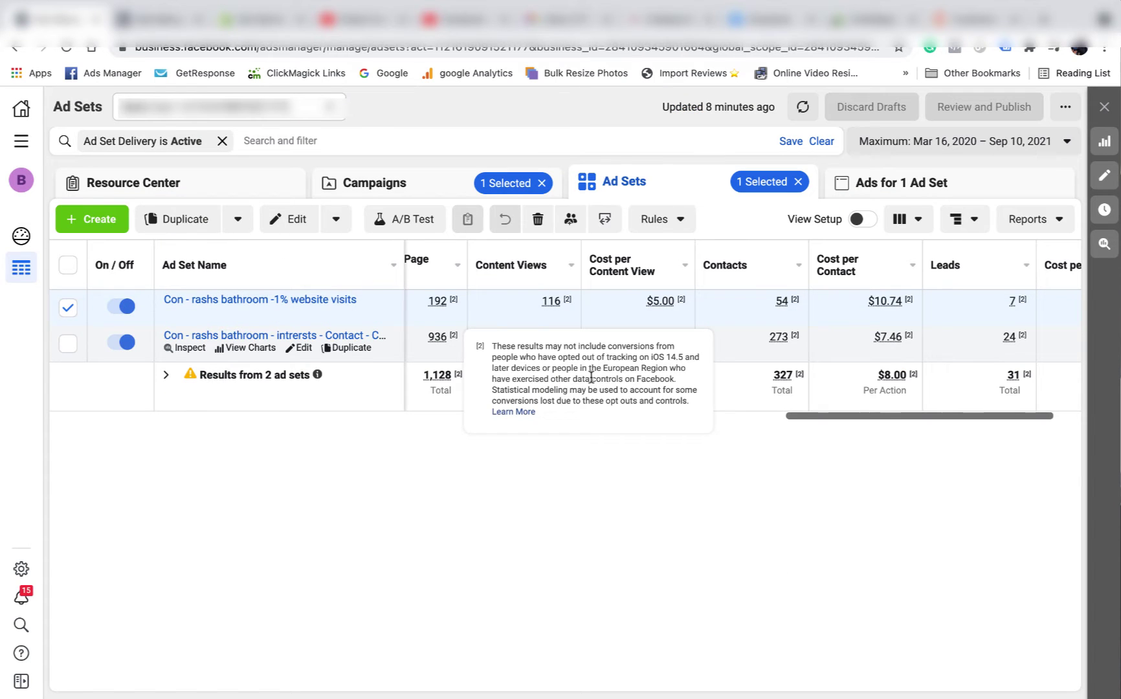
Scroll the Ad Sets table columns back and forth to review the existing results
scroll(888, 413, right, 3)
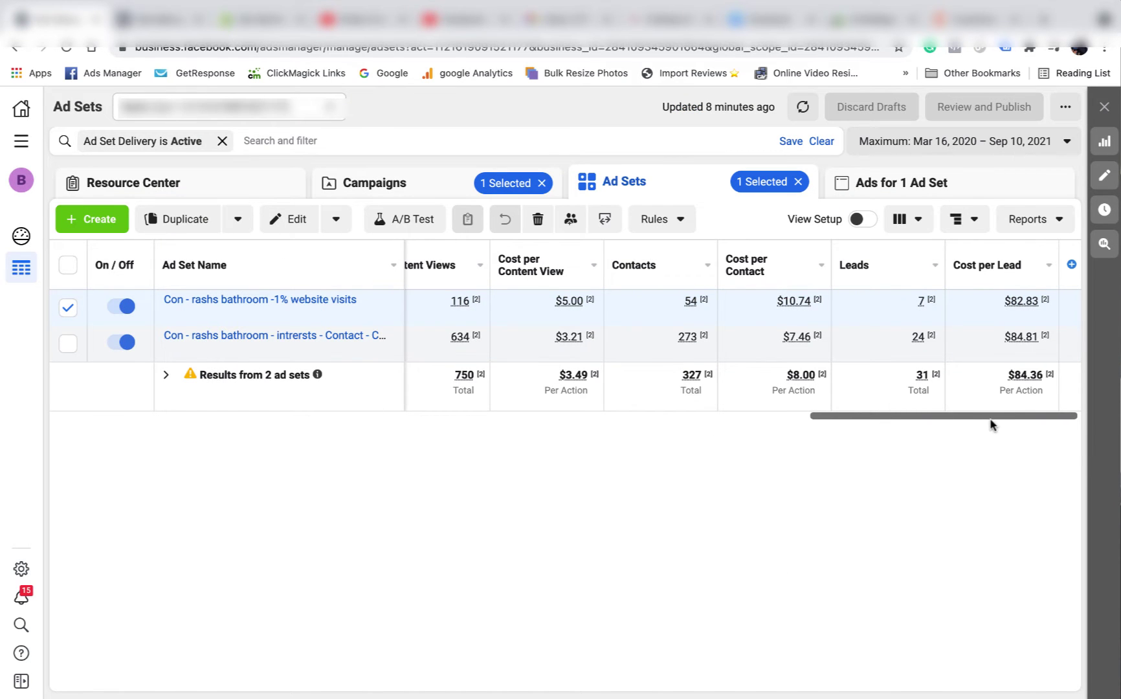
scroll(977, 421, left, 2)
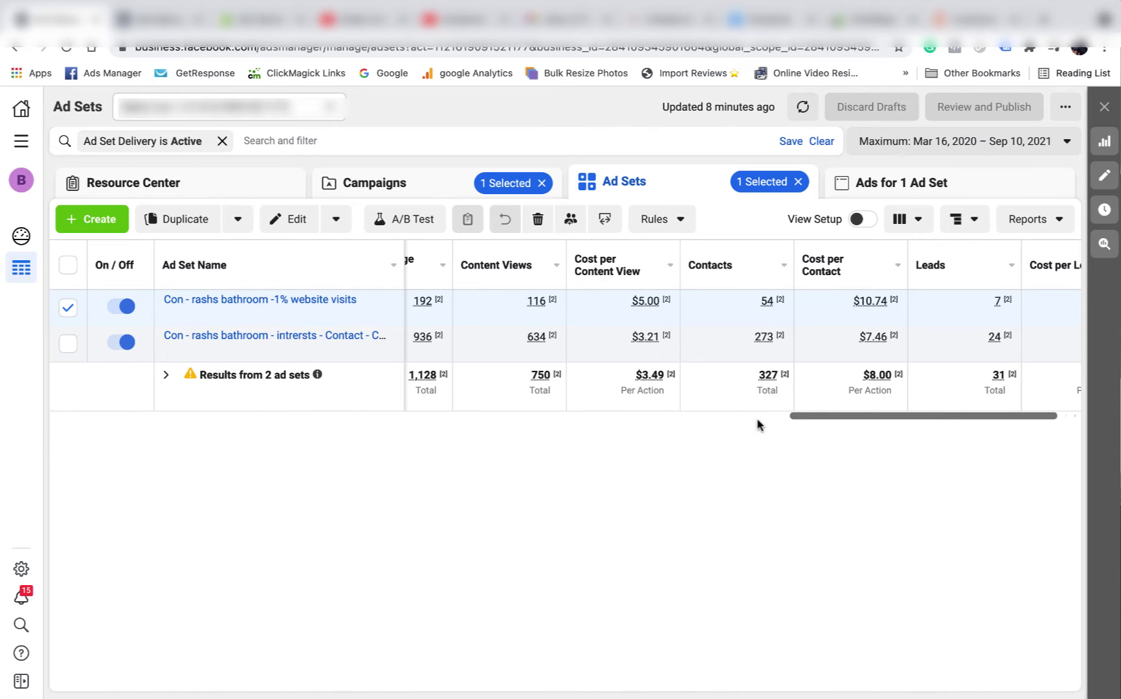
drag(855, 420, 826, 419)
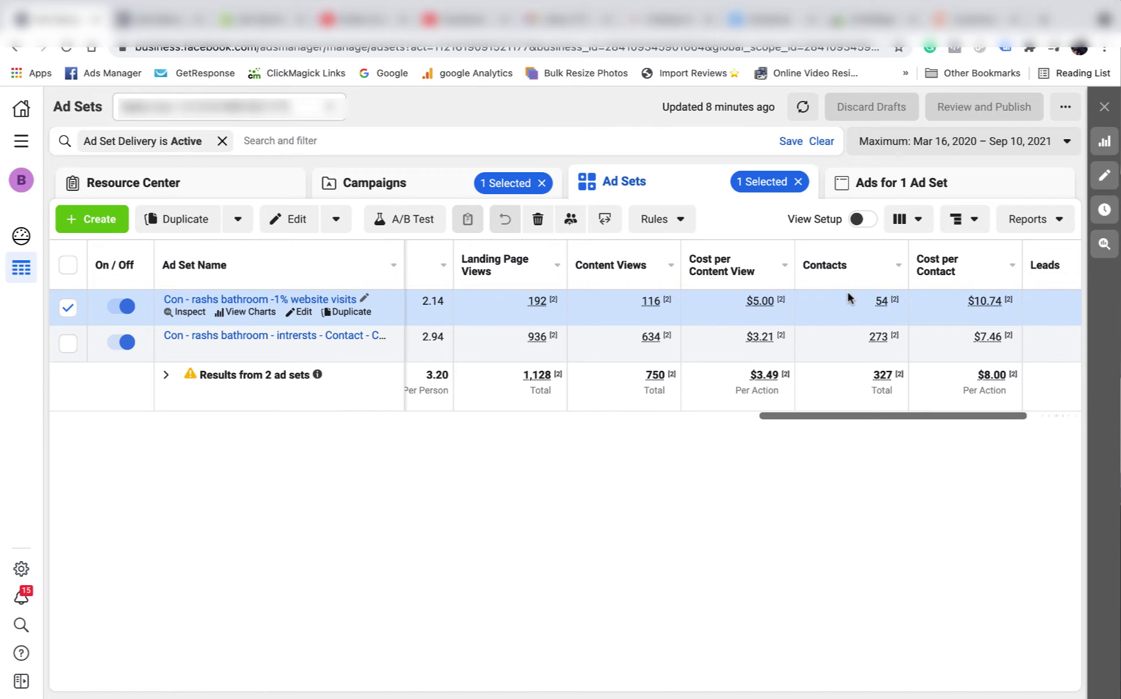
scroll(850, 298, right, 3)
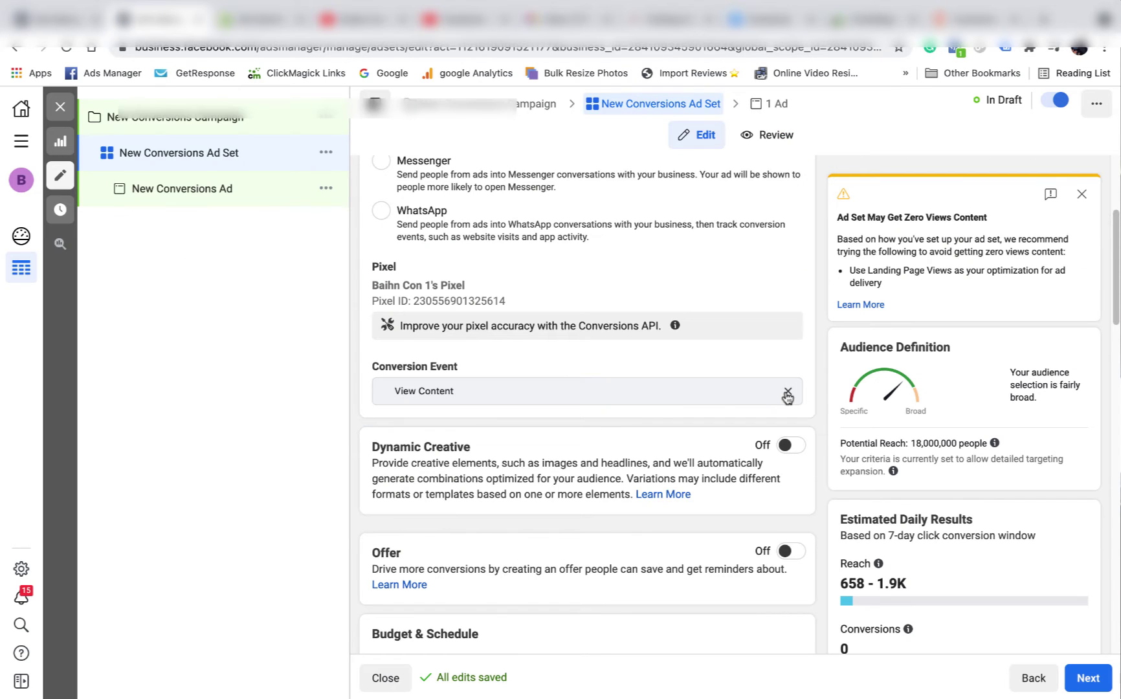
Replace View Content with Contact as the conversion event, then review the Ad Sets results
click(788, 391)
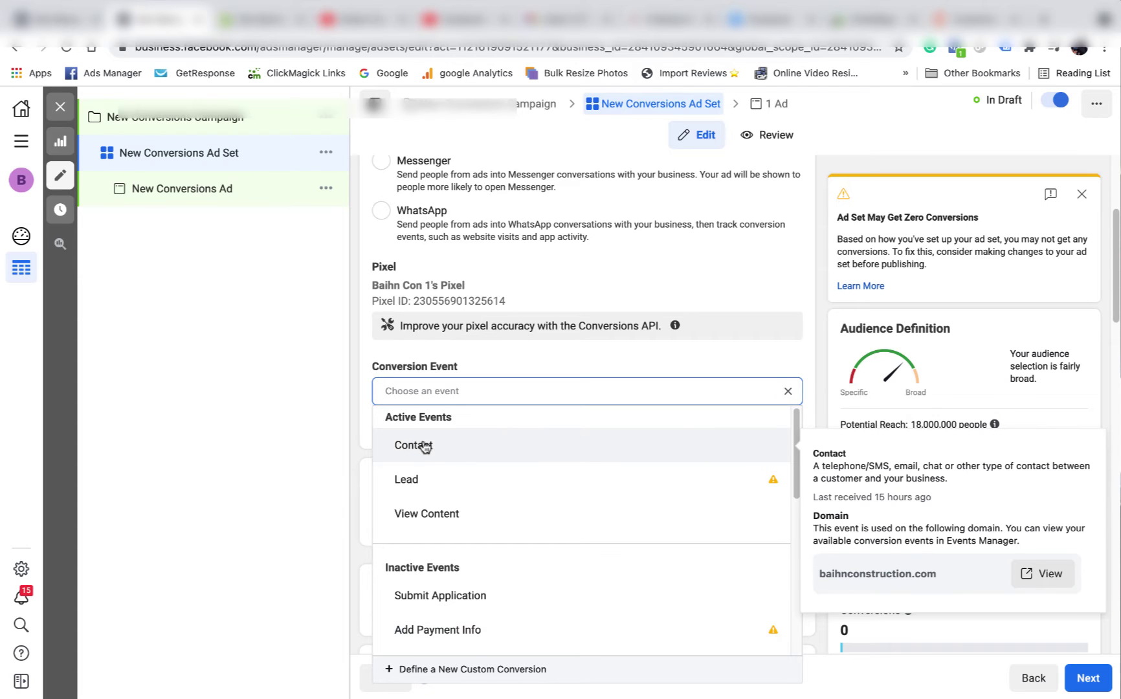
click(455, 446)
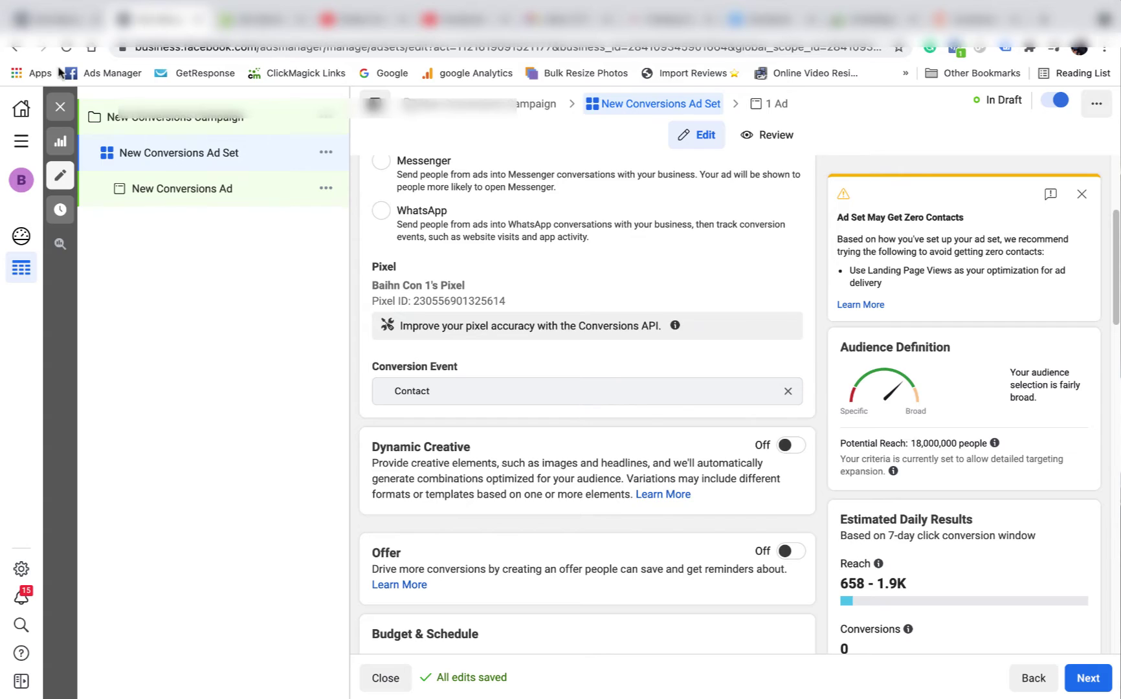
click(61, 106)
drag(848, 417, 875, 418)
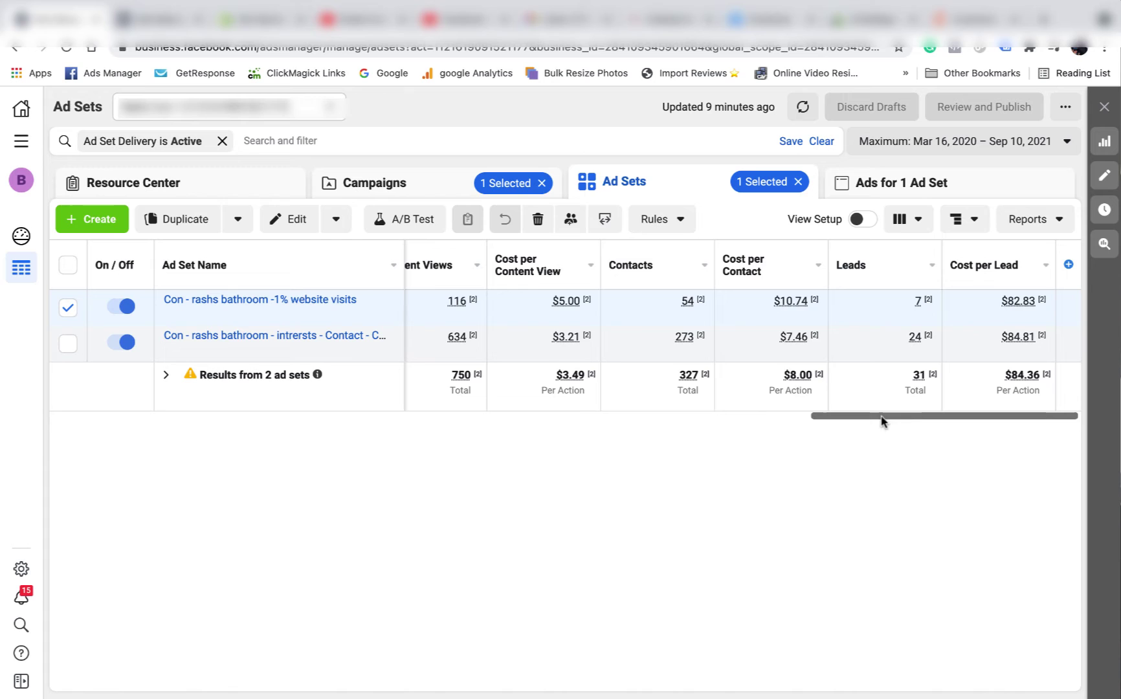
Change the New Conversions Ad Set's conversion event from Contact to Lead and close the editor
mouse_move(856, 272)
click(167, 29)
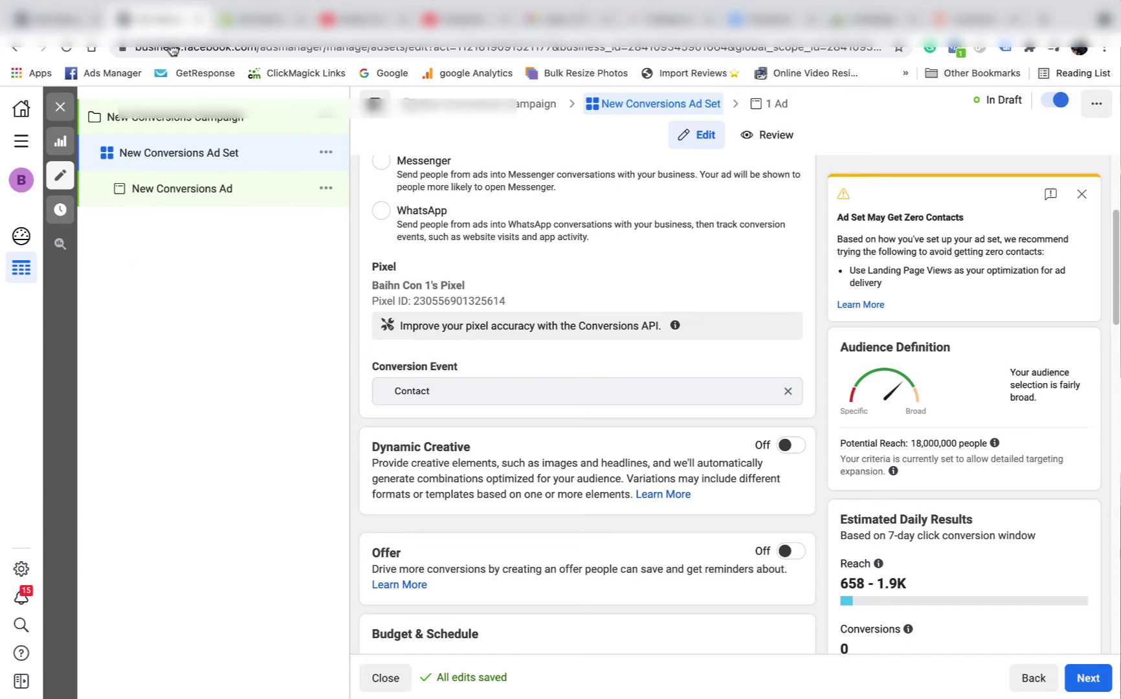
click(789, 392)
click(456, 482)
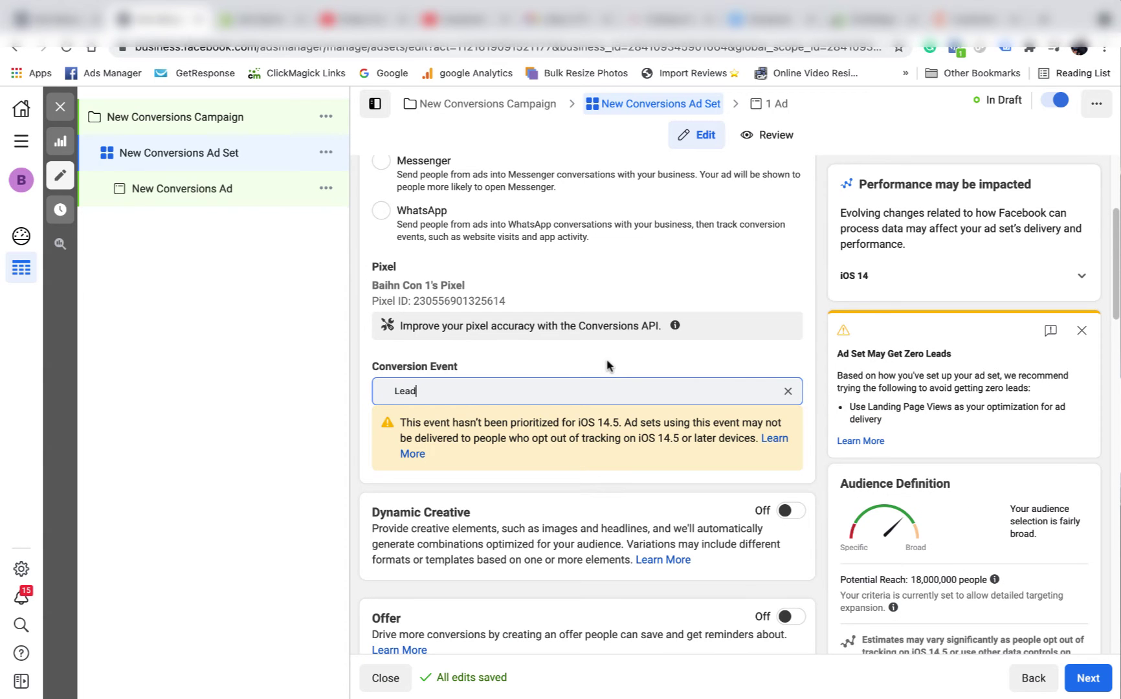
click(60, 107)
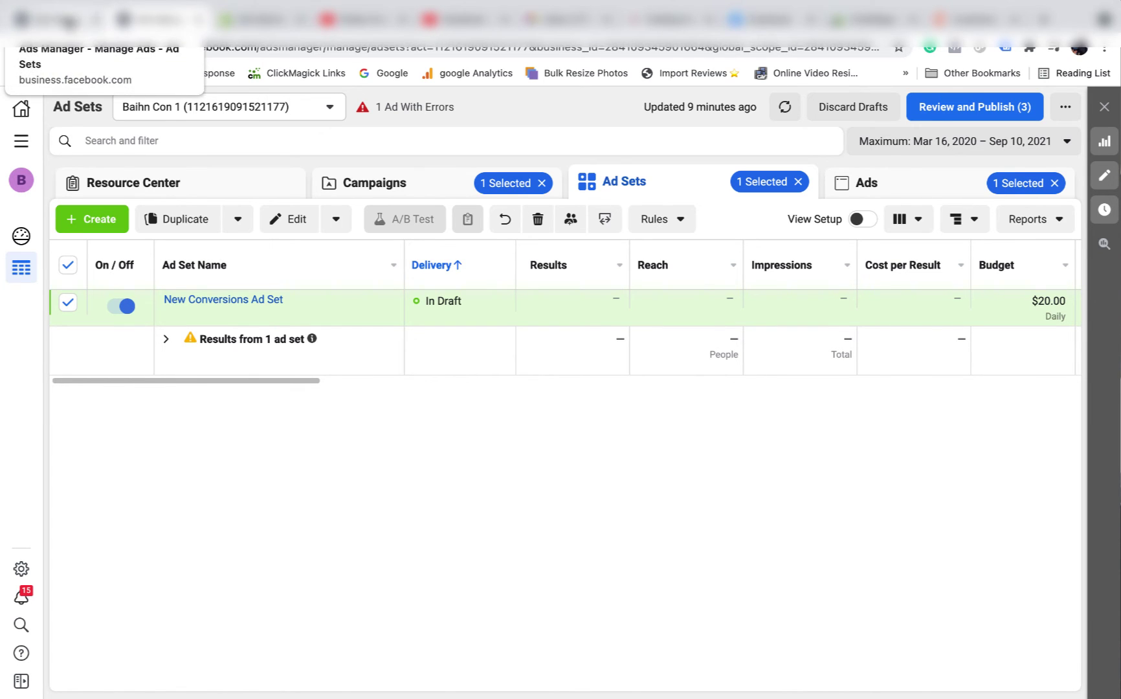
In the e-commerce account, create a Conversions campaign using the Lillys Little Luxuries 2 pixel
click(111, 20)
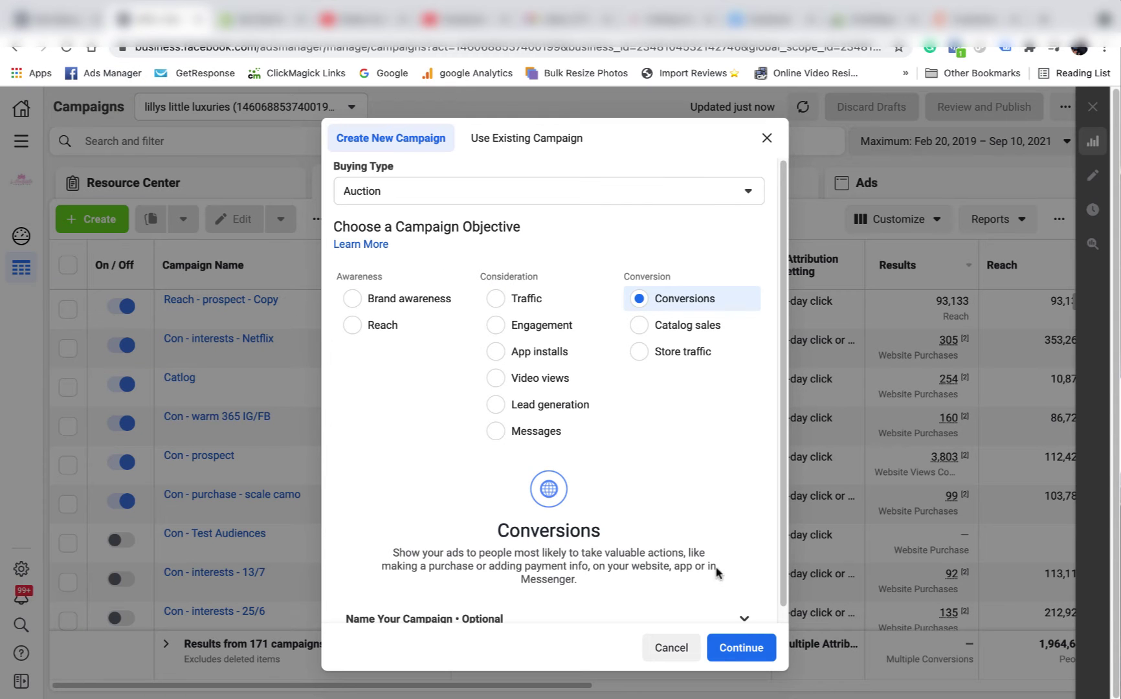
click(750, 644)
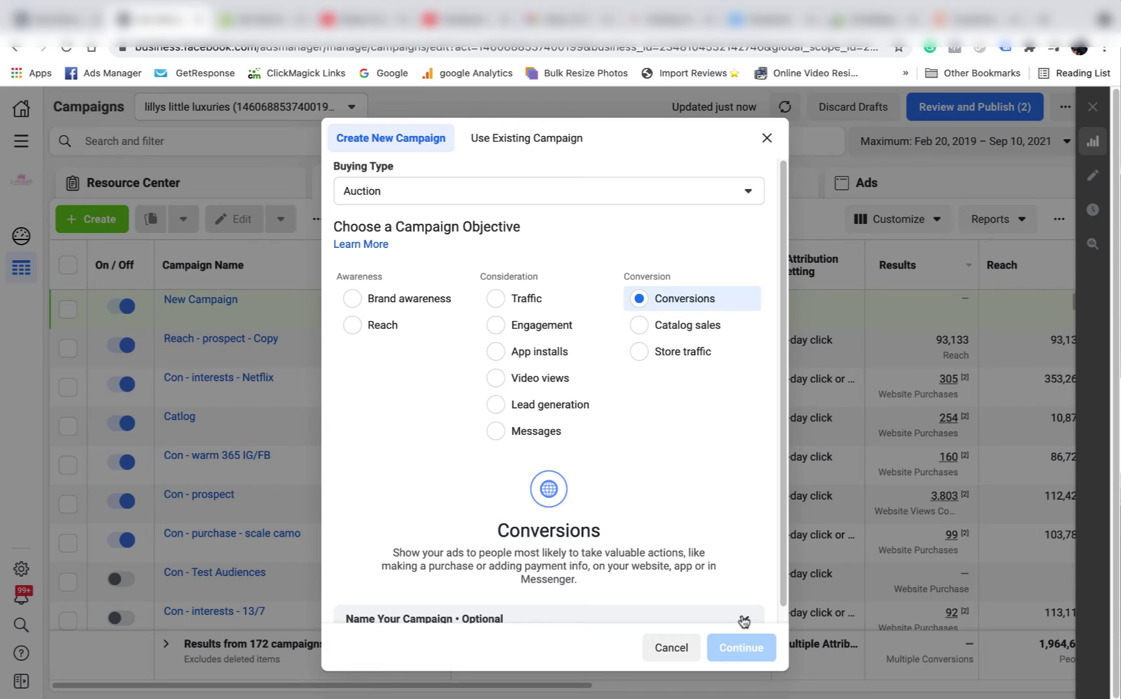
scroll(388, 288, down, 1)
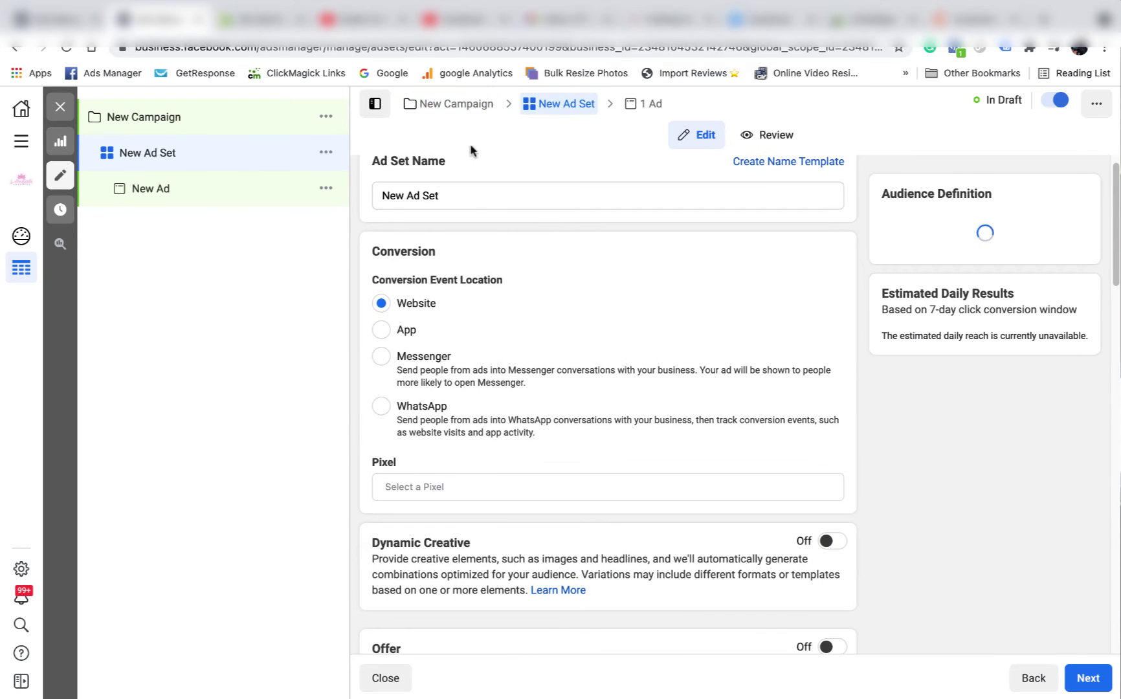
click(454, 487)
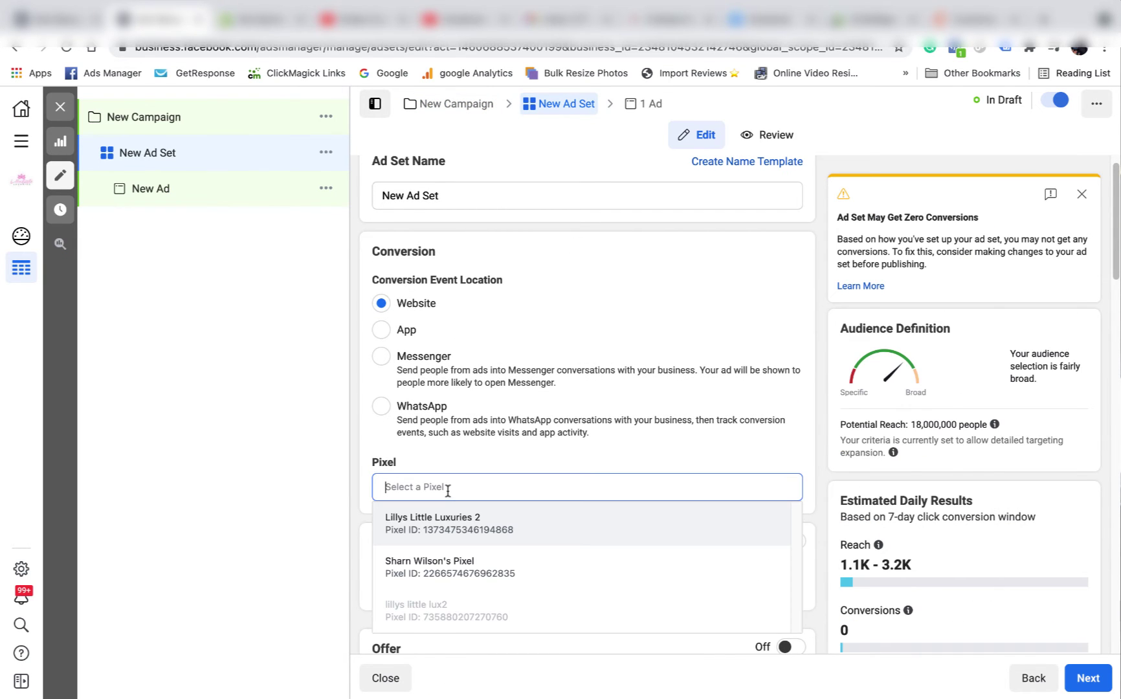
click(476, 528)
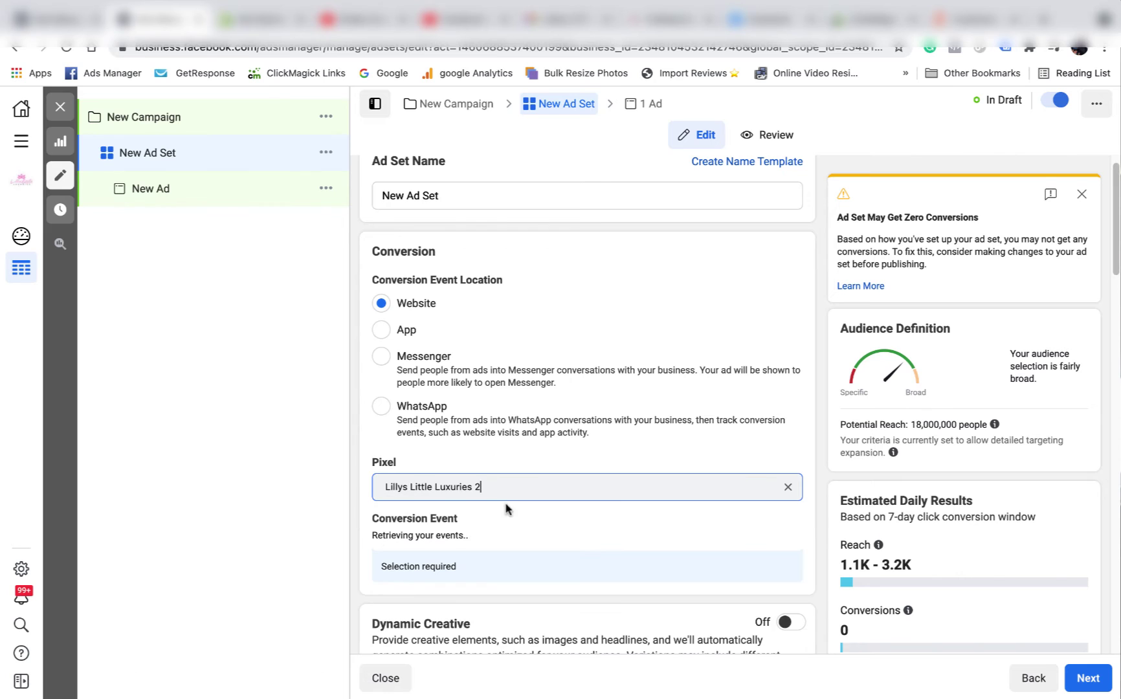
Set the New Ad Set's conversion event to Purchase
scroll(511, 510, down, 2)
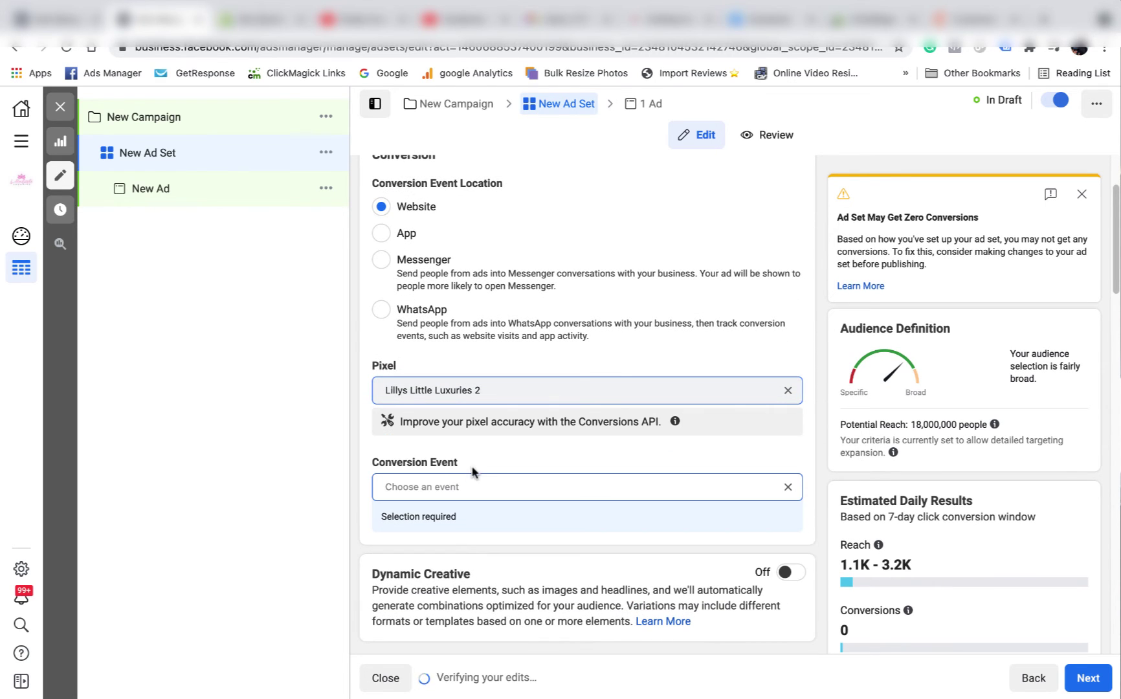
click(467, 485)
scroll(453, 563, down, 1)
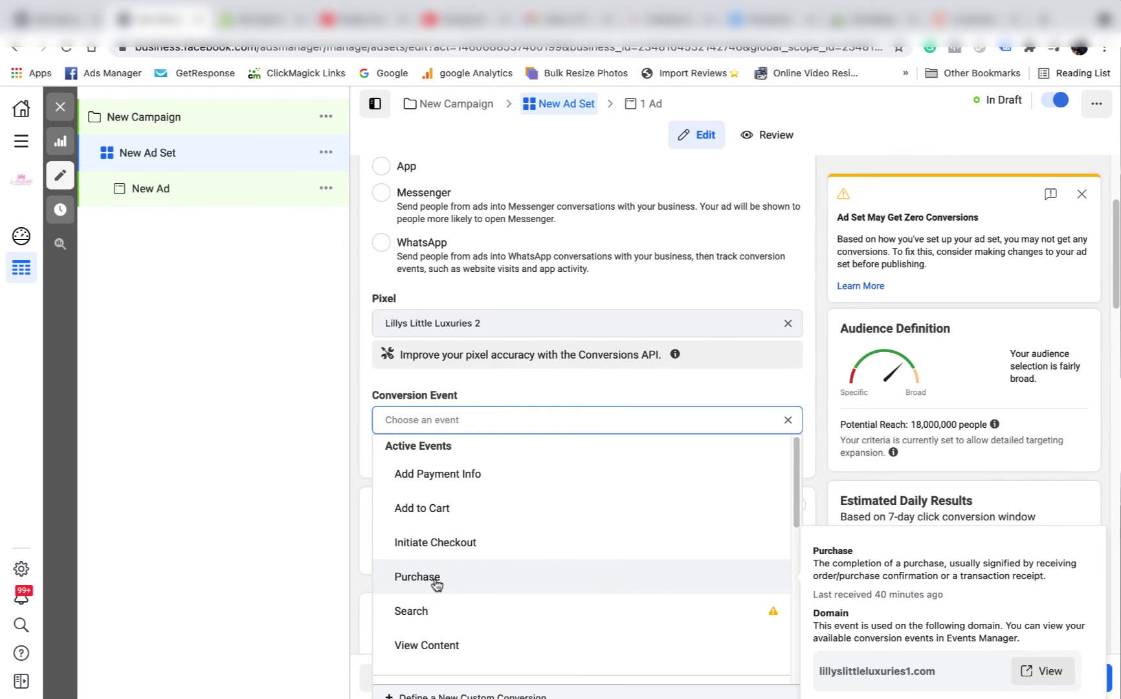
click(431, 578)
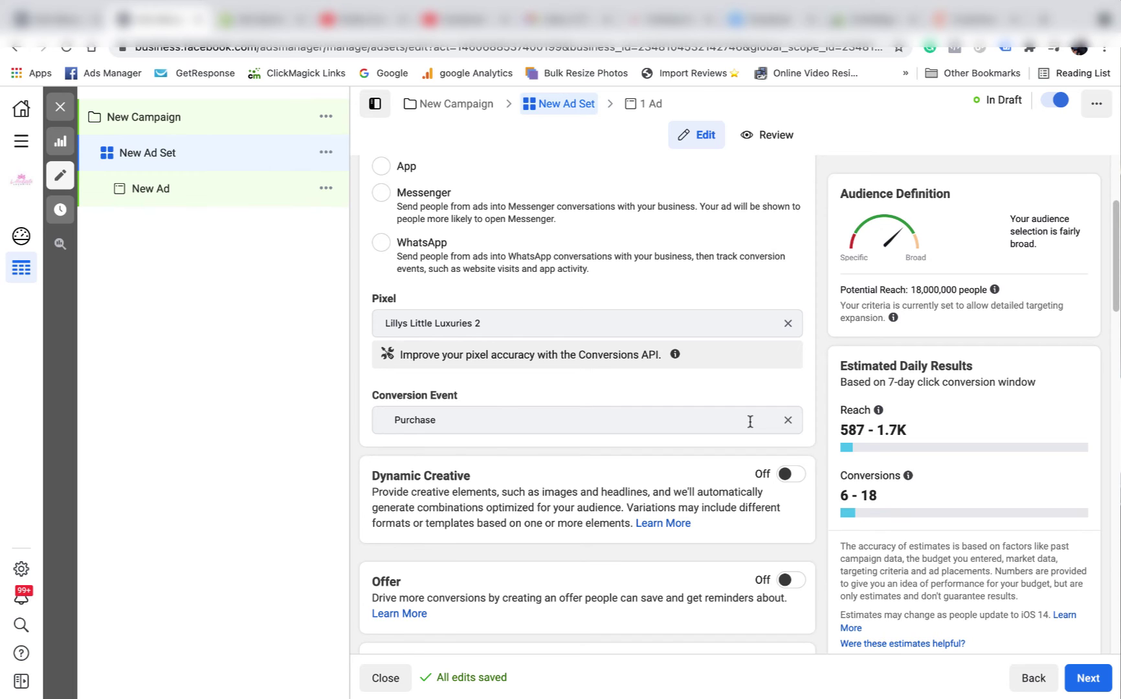
Swap Purchase for Add to Cart, then Initiate Checkout, finally leaving the conversion event cleared
click(788, 420)
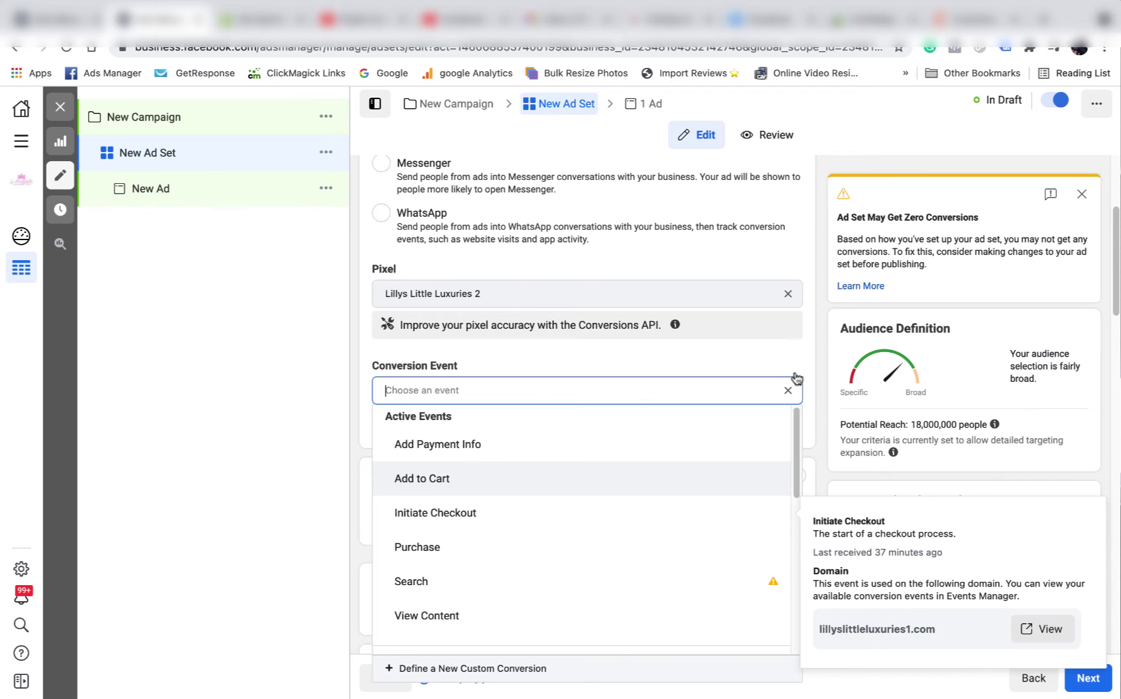
key(Return)
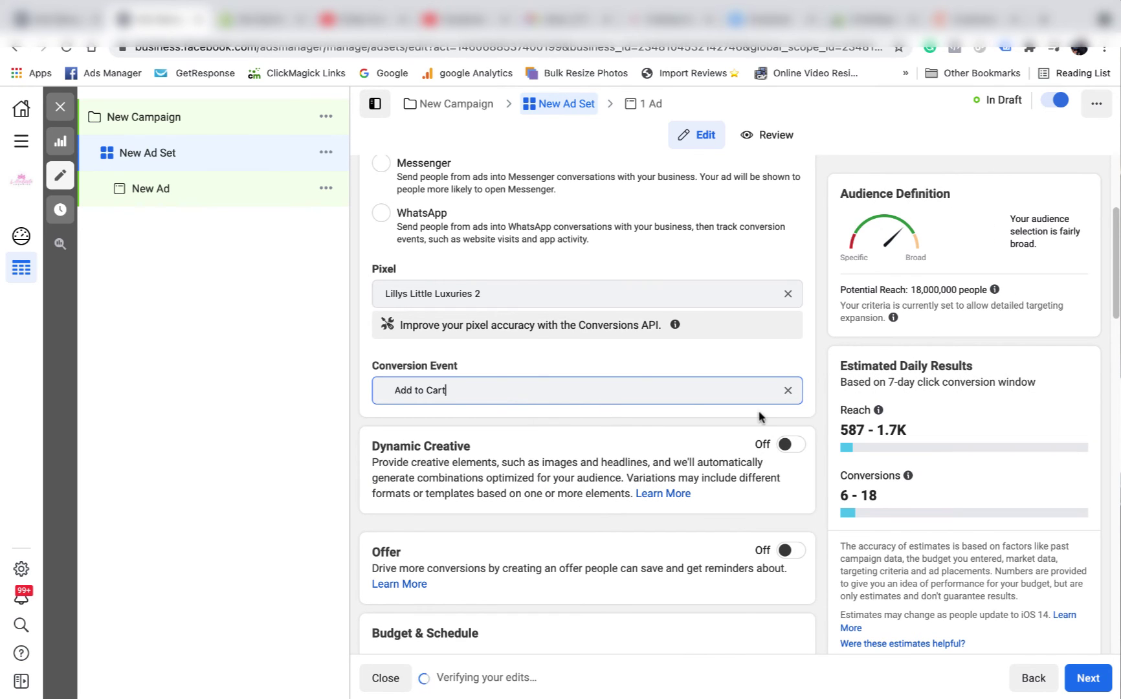
click(773, 394)
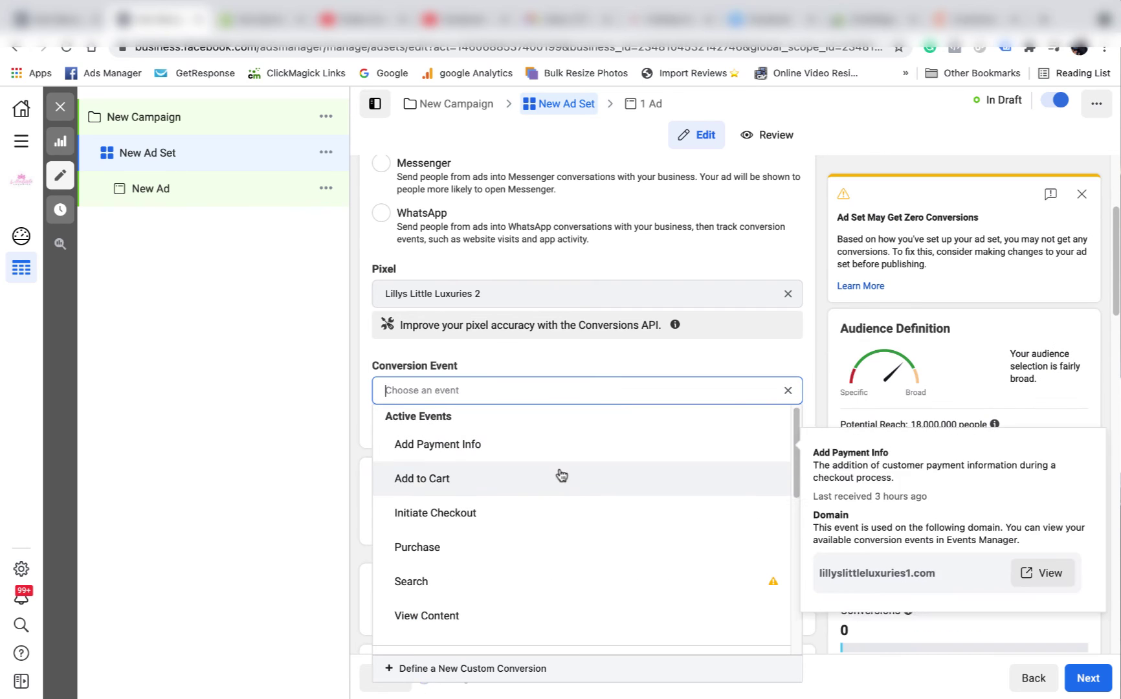
click(533, 515)
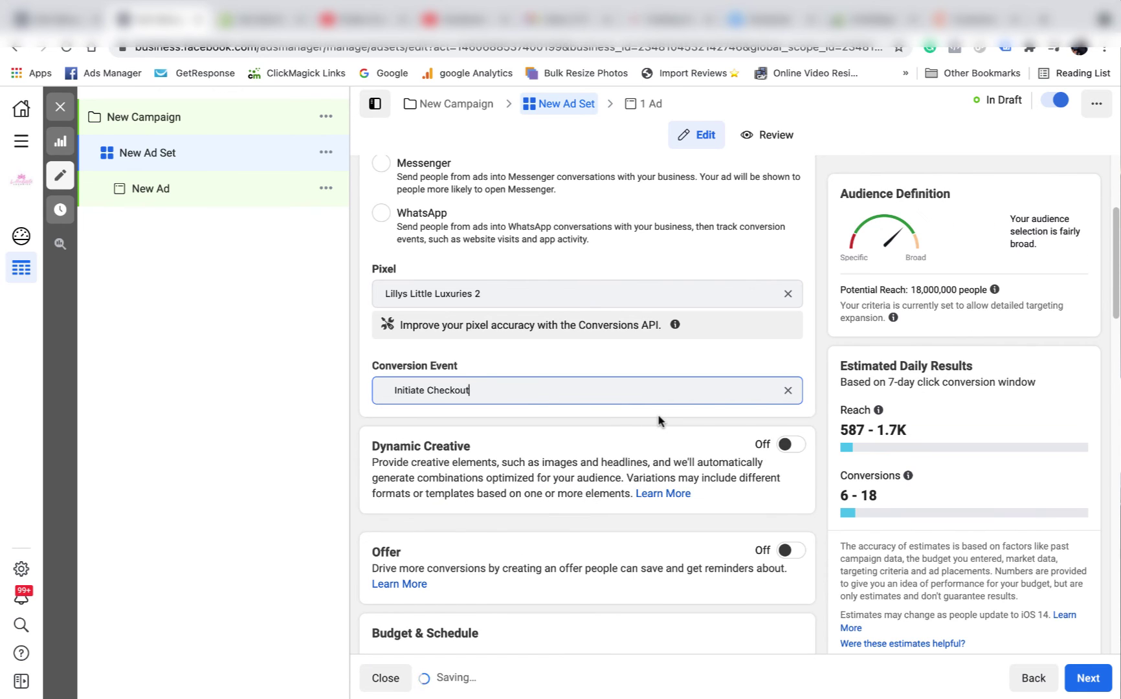
click(788, 389)
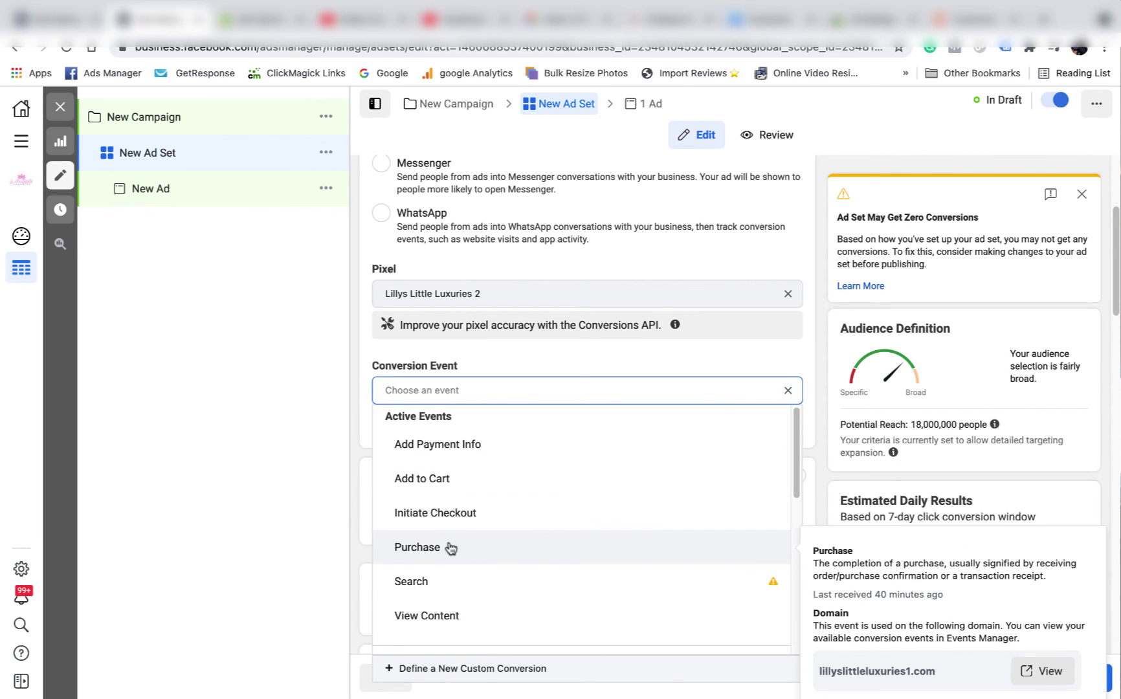
click(810, 389)
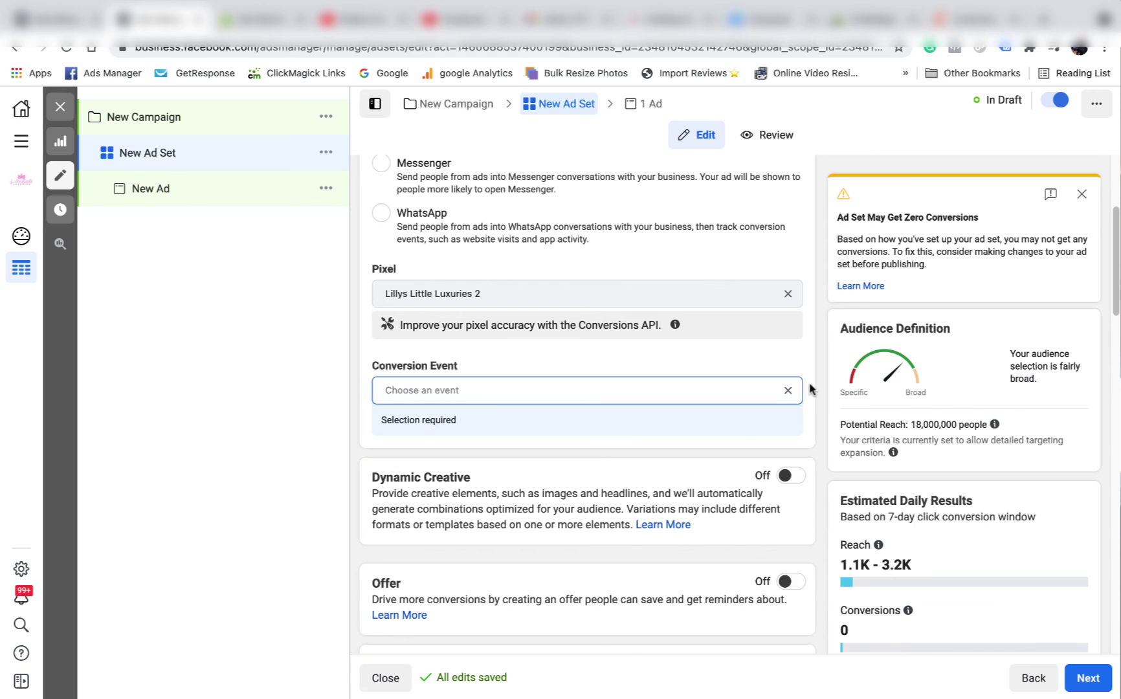